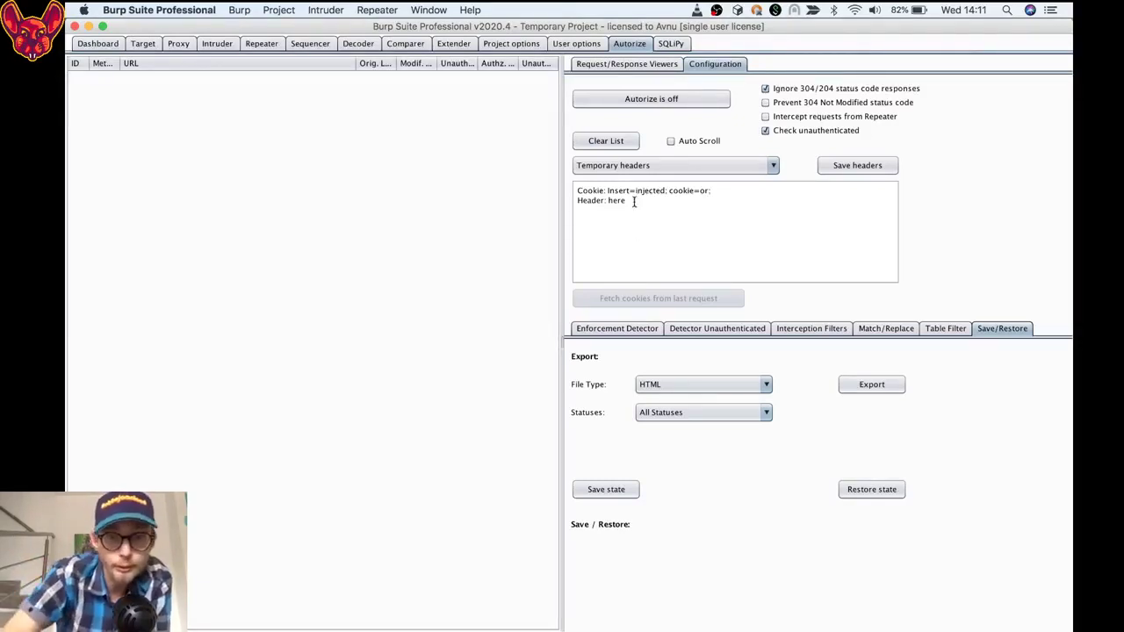
- Review Autorize's temporary headers text and the request/response viewers, ending on the configuration
left_click_drag(644, 223, 599, 191)
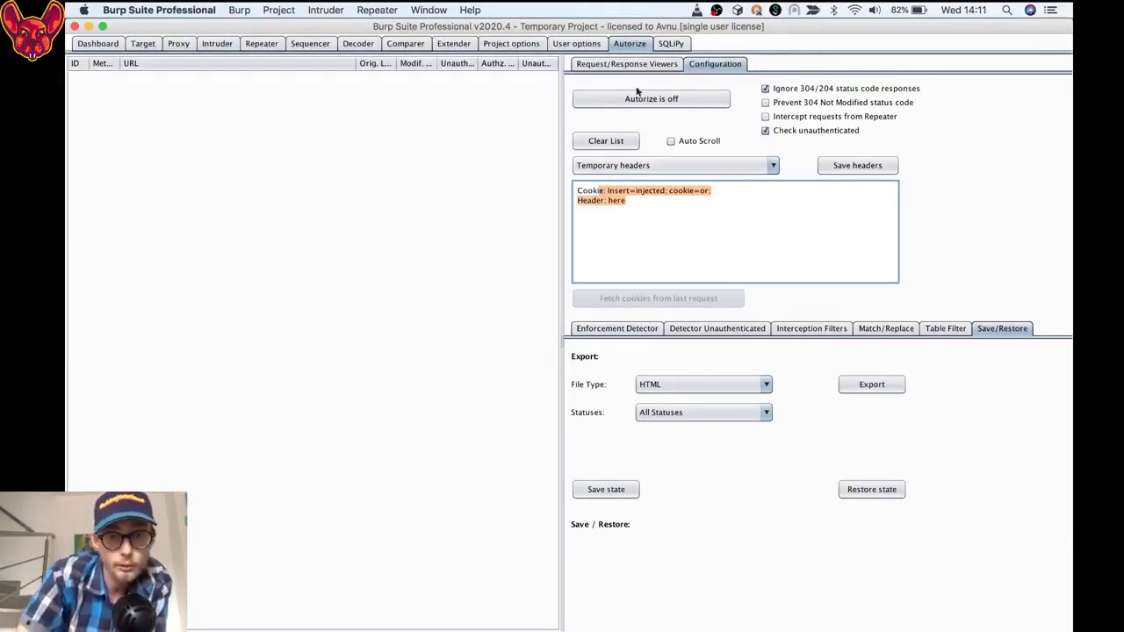
left_click(657, 211)
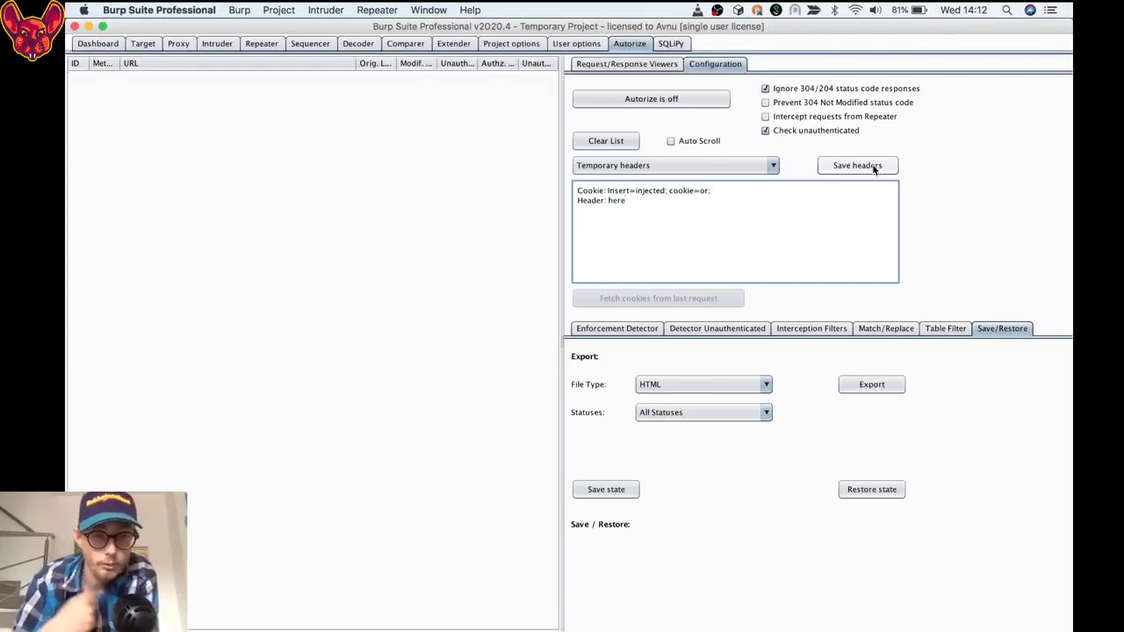
left_click(626, 63)
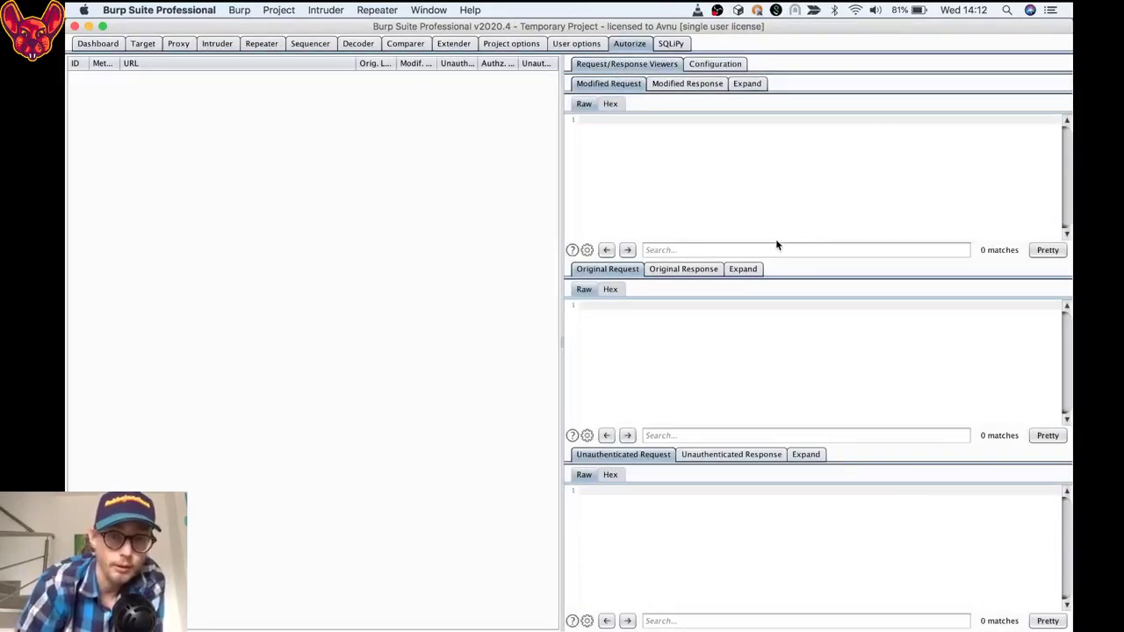
left_click(711, 64)
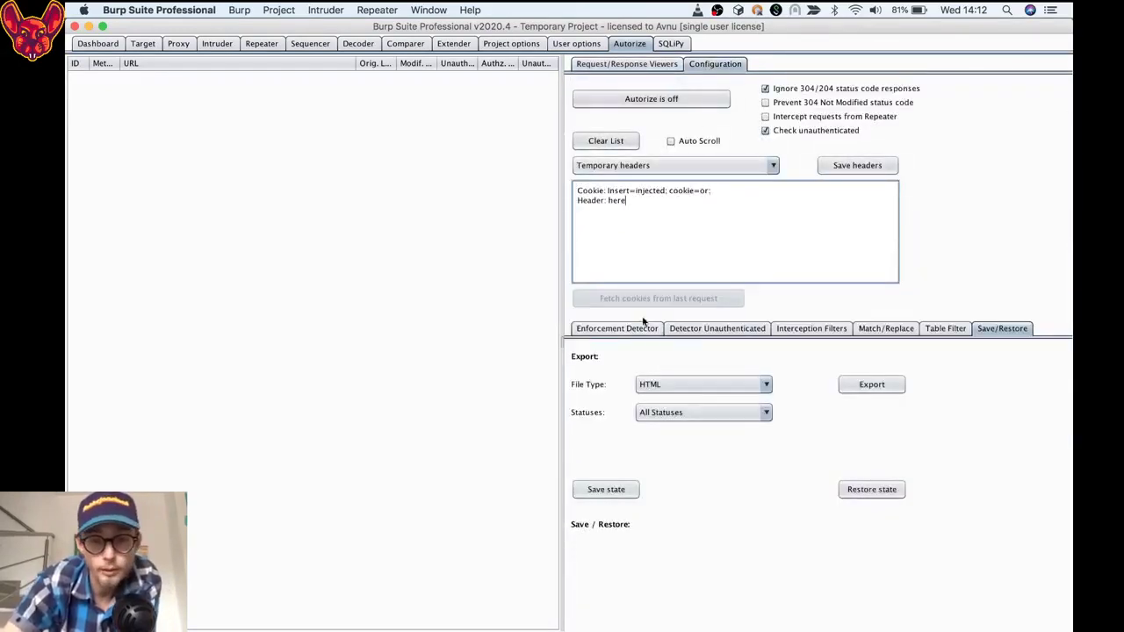
- Try the Body (simple string) type for the enforcement detector and restore Headers (simple string)
left_click(615, 329)
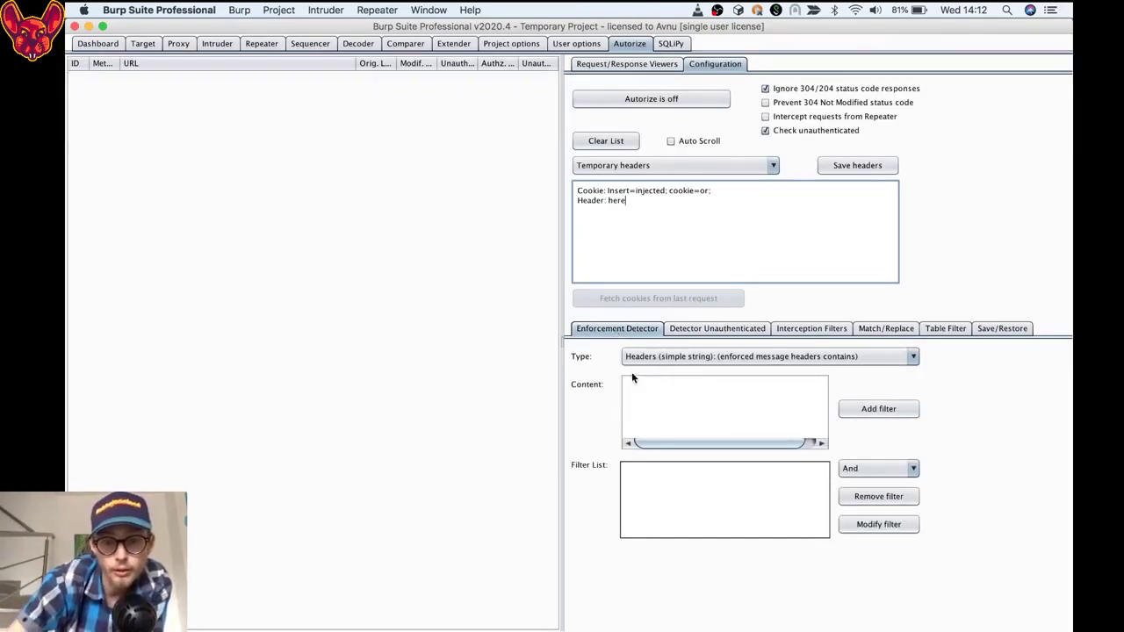
left_click(712, 357)
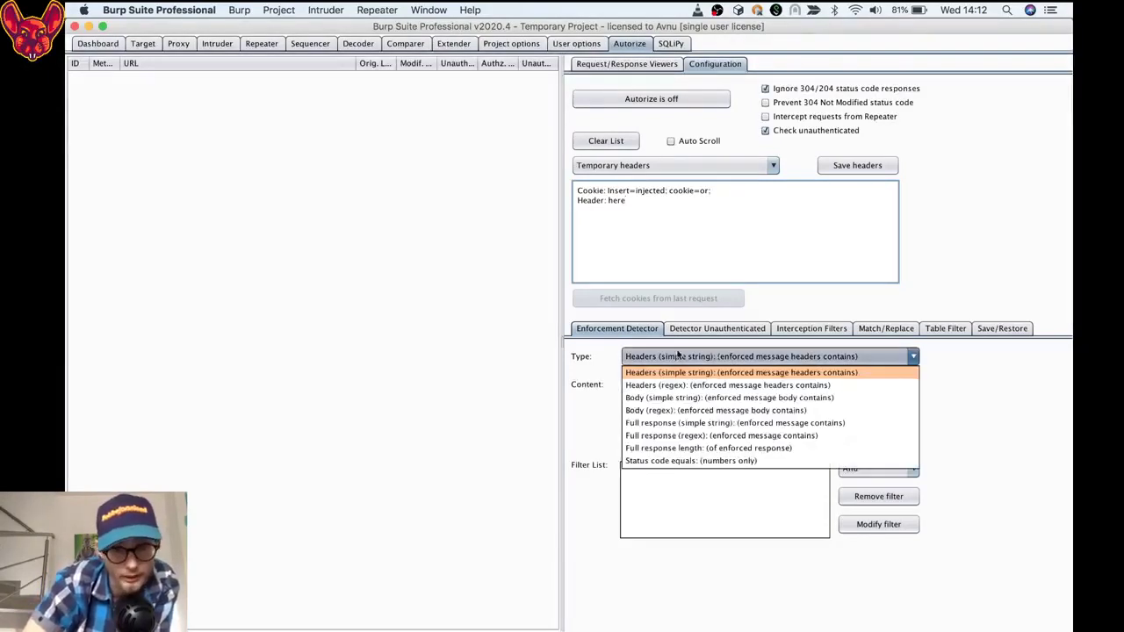
left_click(662, 397)
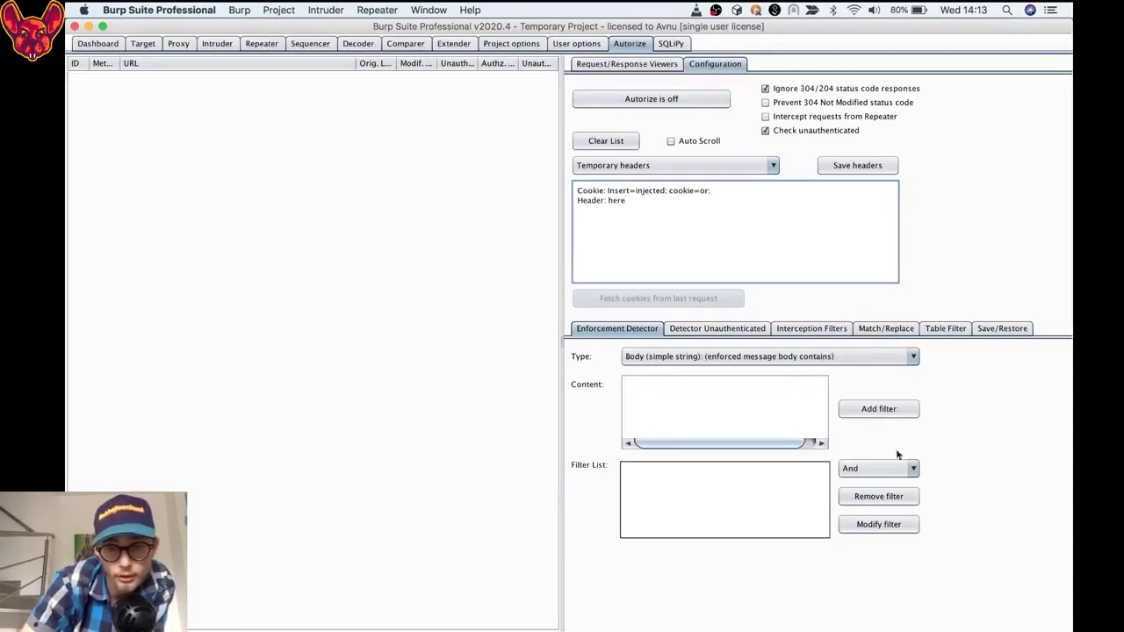
left_click(716, 359)
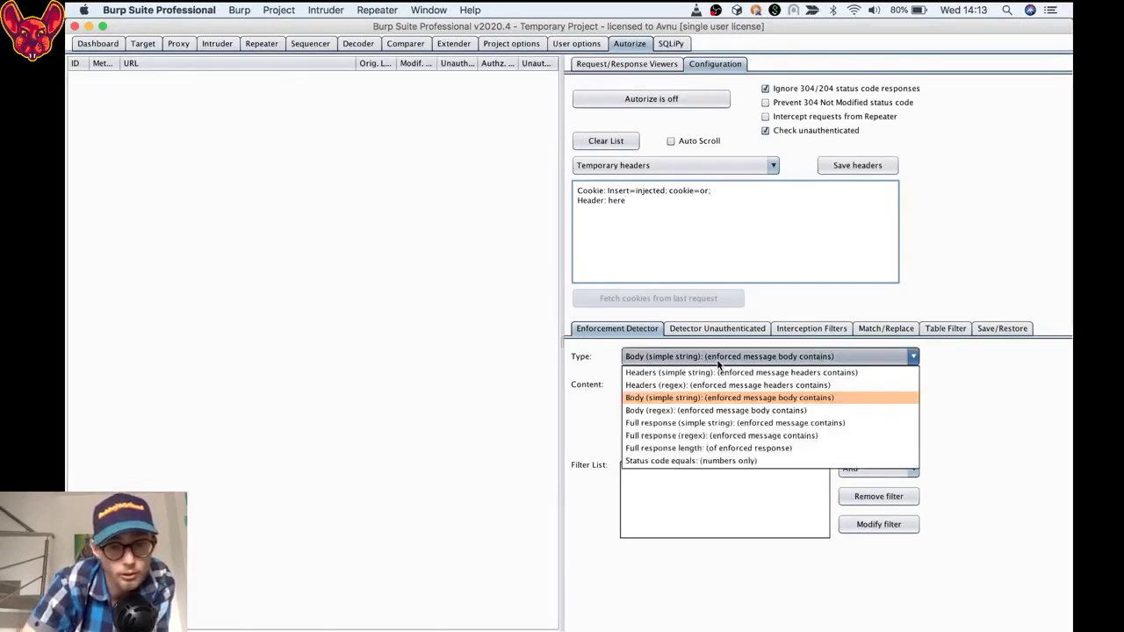
left_click(718, 372)
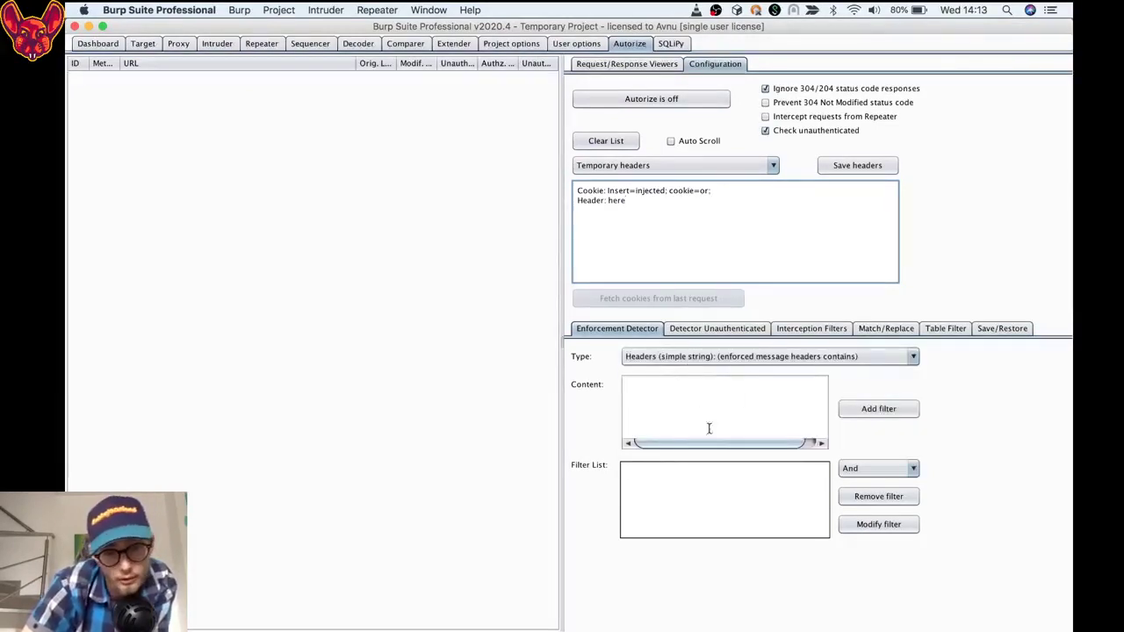
- Compare the unauthenticated detector's settings with those of the enforcement detector
left_click(701, 331)
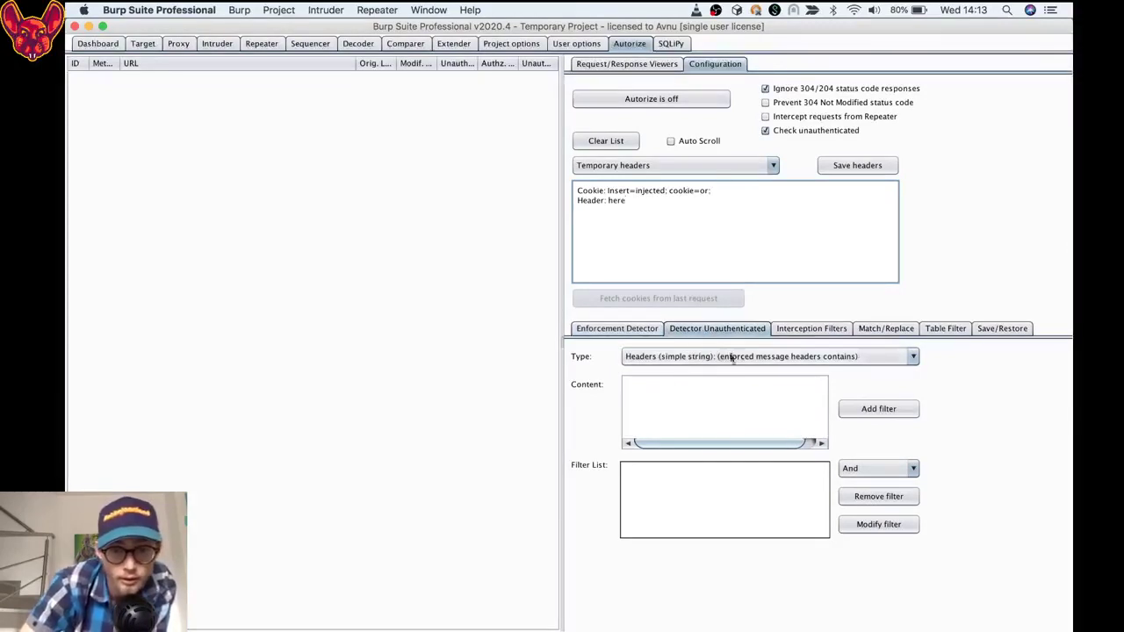
left_click(625, 329)
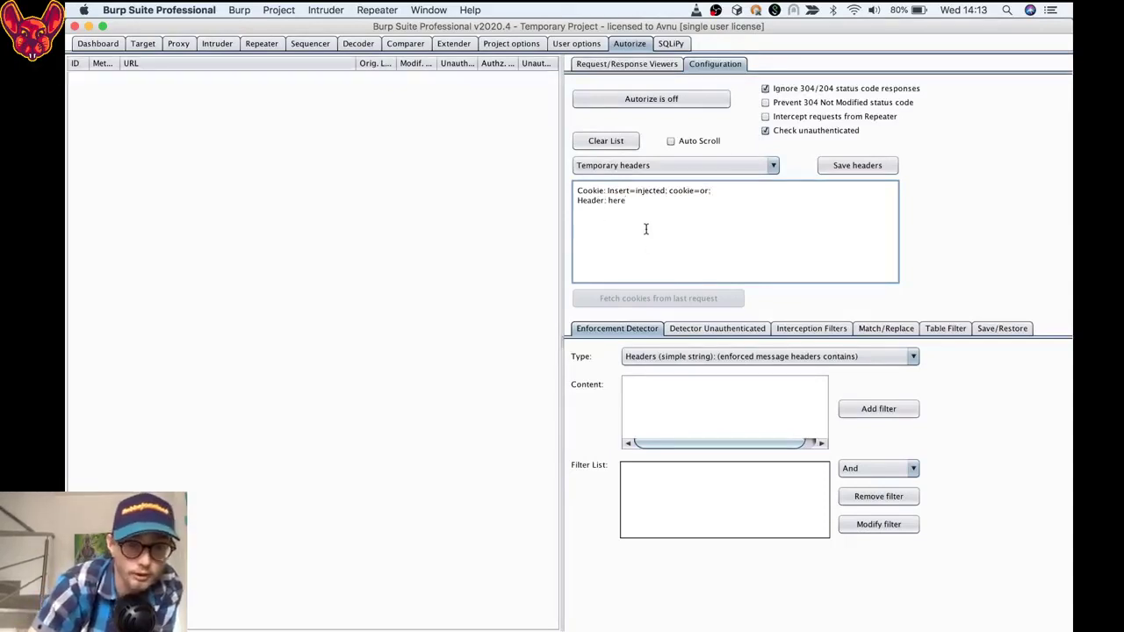
left_click(716, 328)
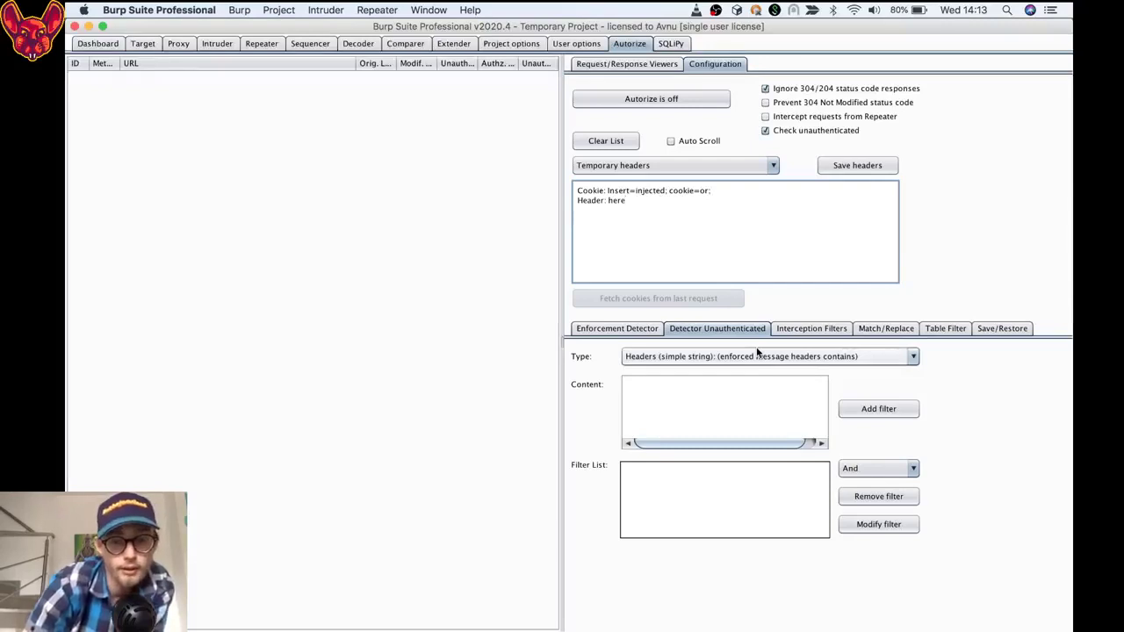
- Add a "Scope items only" filter to Autorize's interception filters
left_click(810, 330)
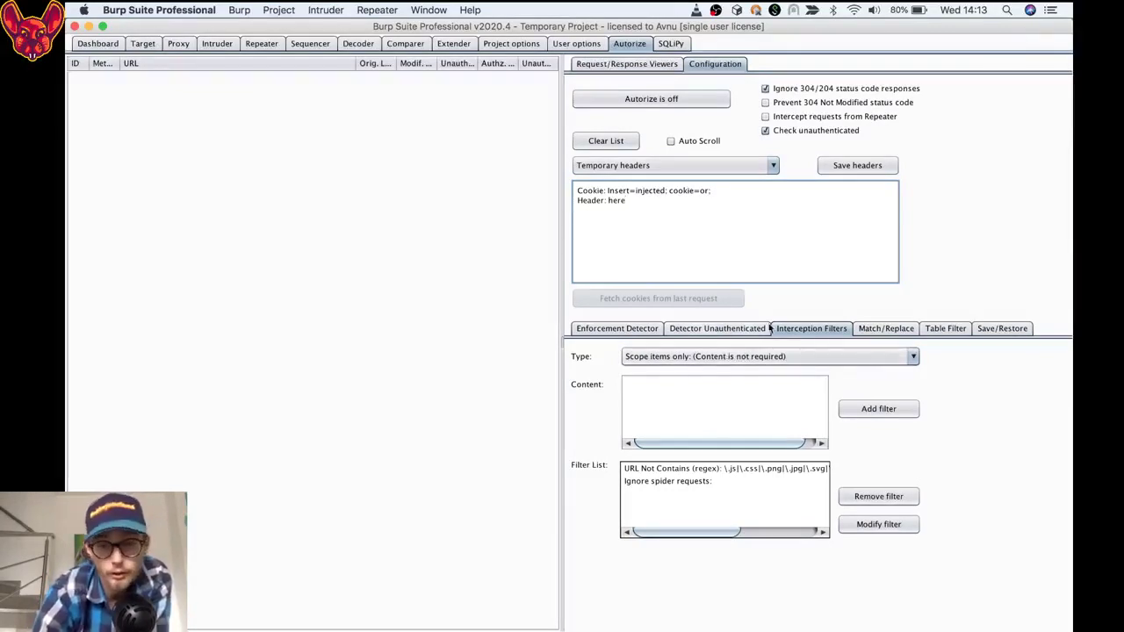
left_click(854, 411)
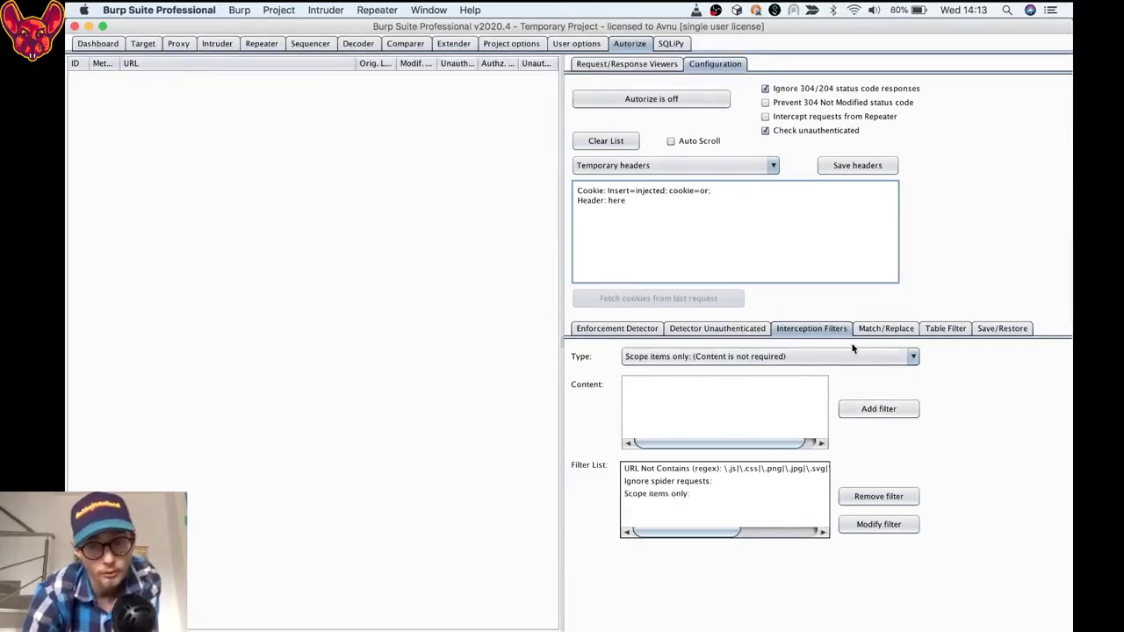
- Review the rule types available for Autorize's match and replace filters
left_click(877, 327)
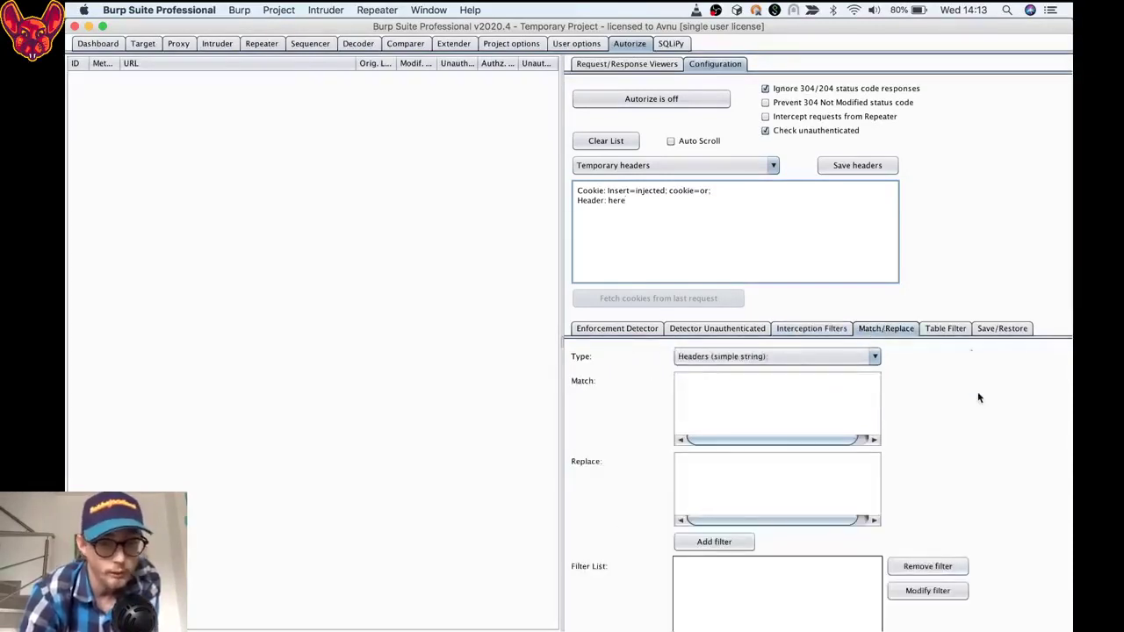
left_click(772, 356)
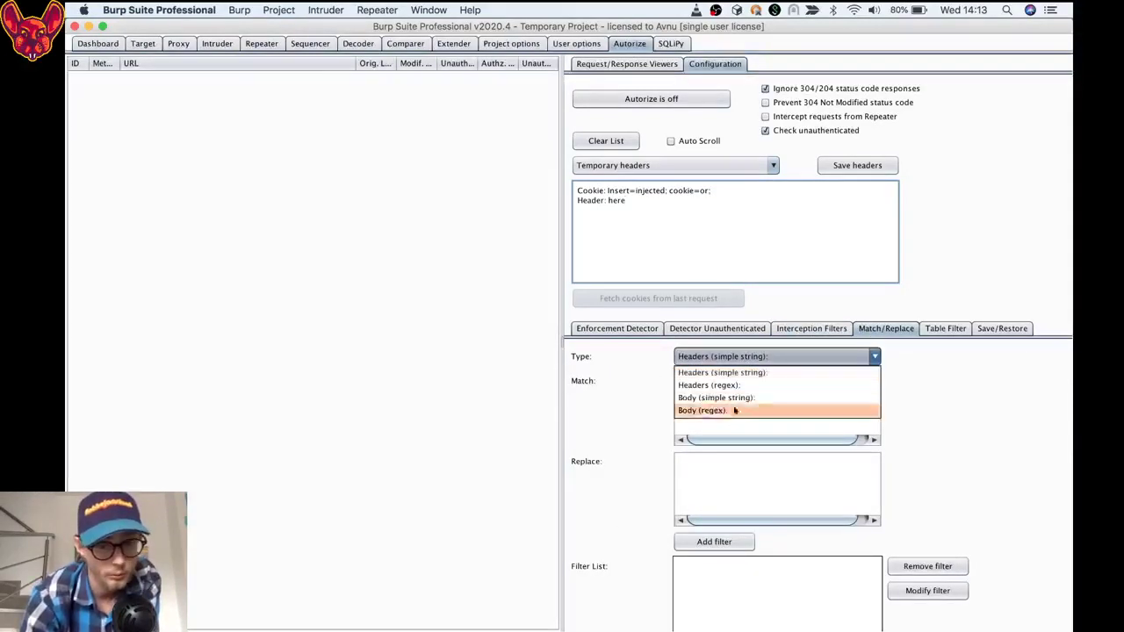
left_click(614, 355)
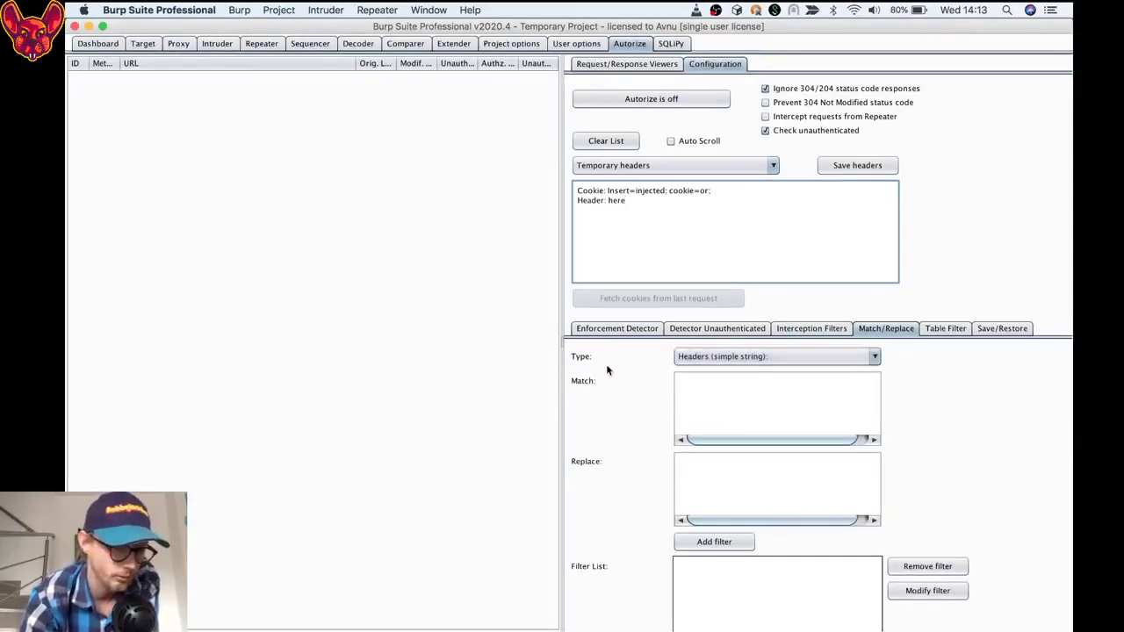
left_click(755, 360)
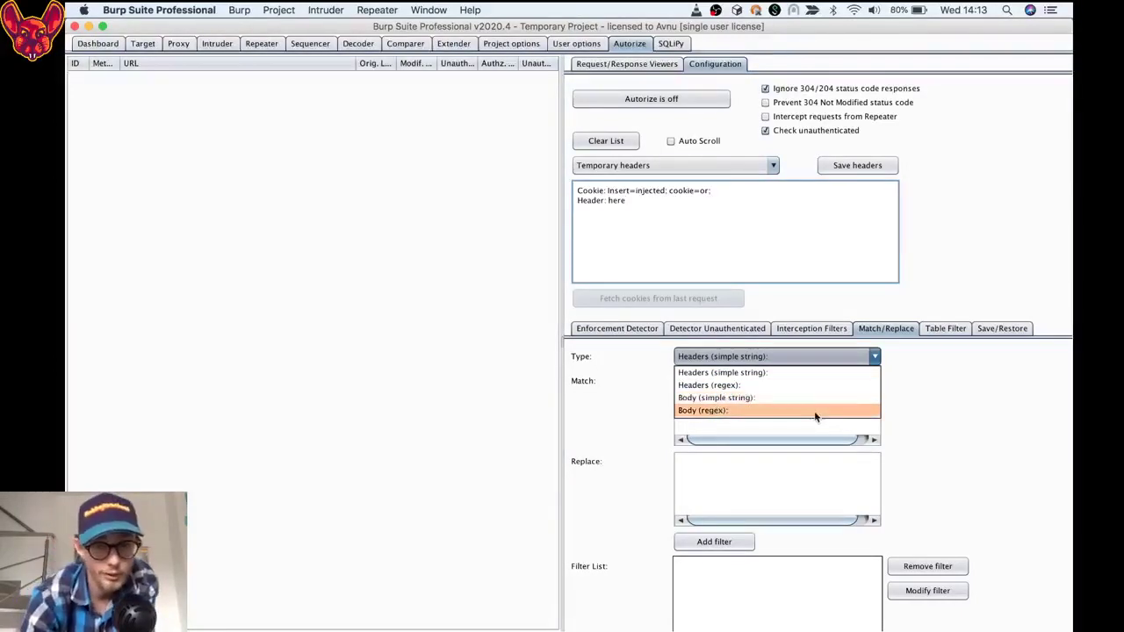
left_click(942, 376)
- Exclude the Bypassed!, Is enforced??? and Enforced! statuses of modified requests from the results table
left_click(944, 328)
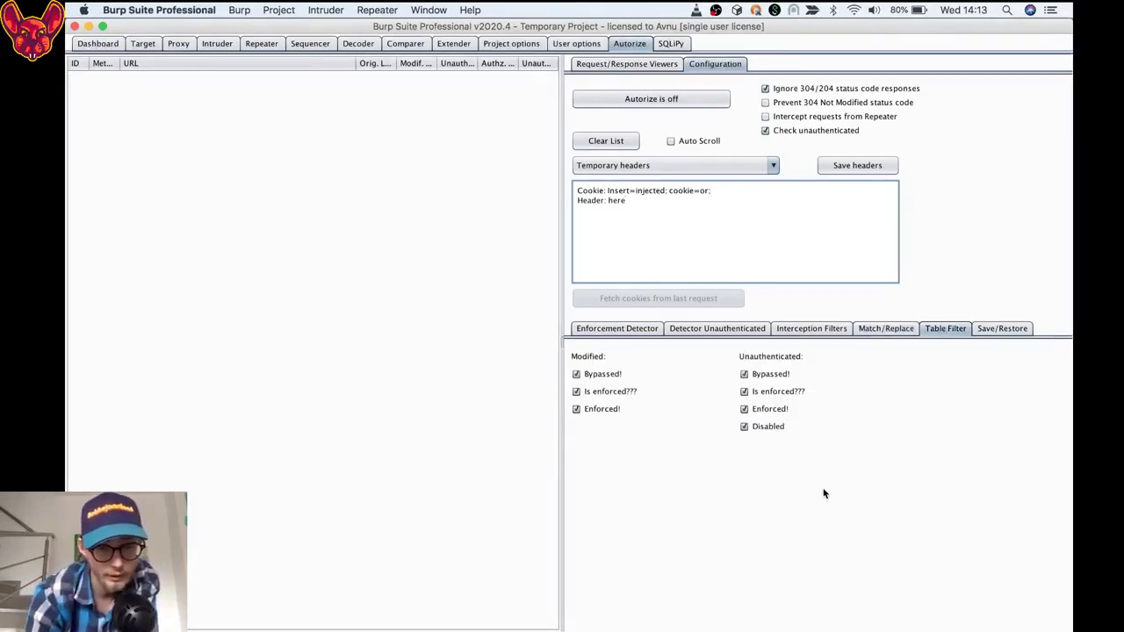
left_click(576, 374)
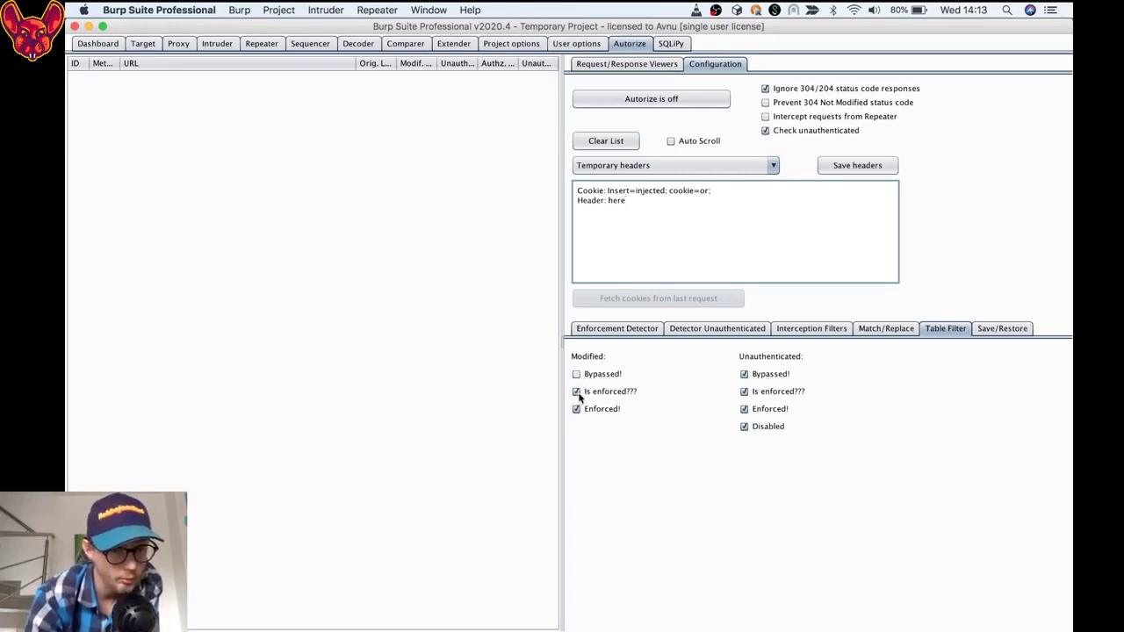
left_click(575, 391)
left_click(576, 409)
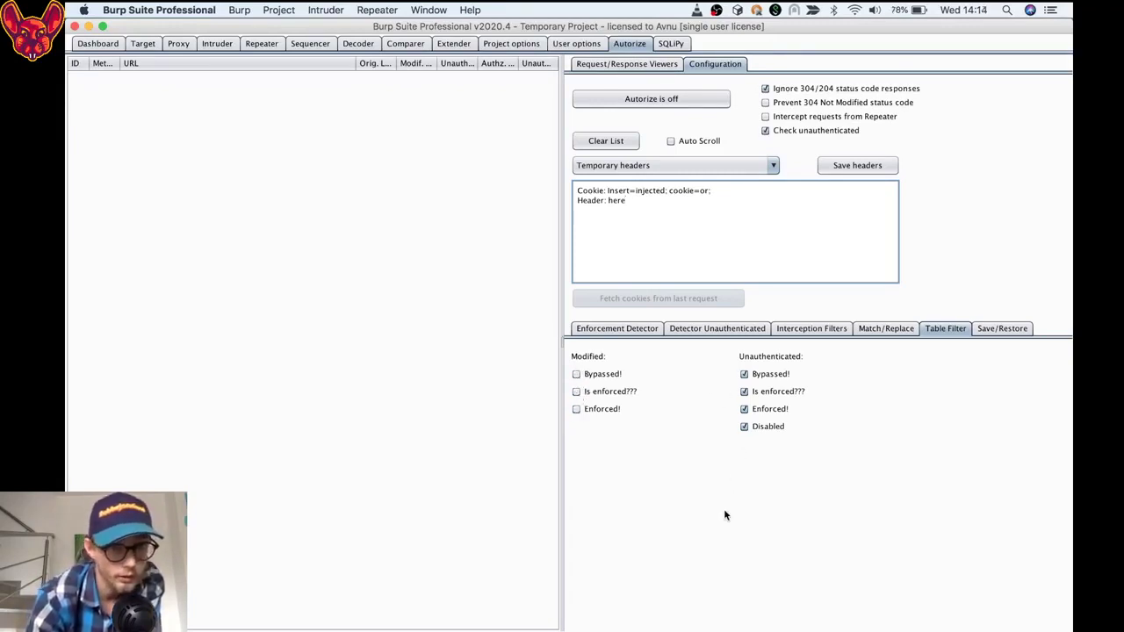
- Review Autorize's export, save-state and restore-state options, dismissing the file dialog without saving
left_click(992, 330)
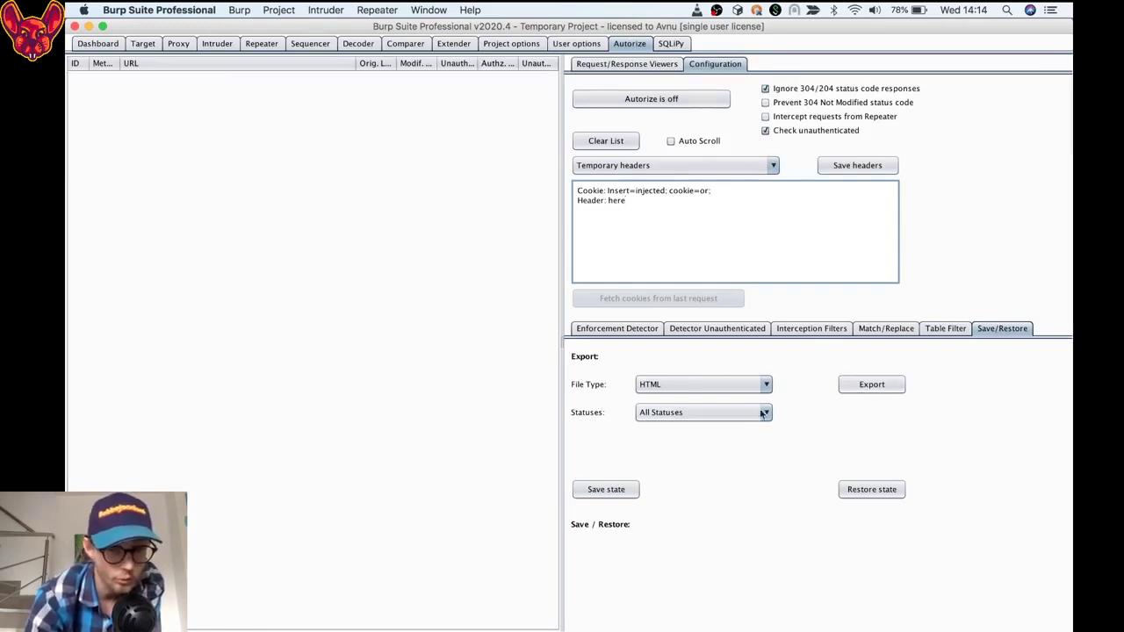
left_click(604, 488)
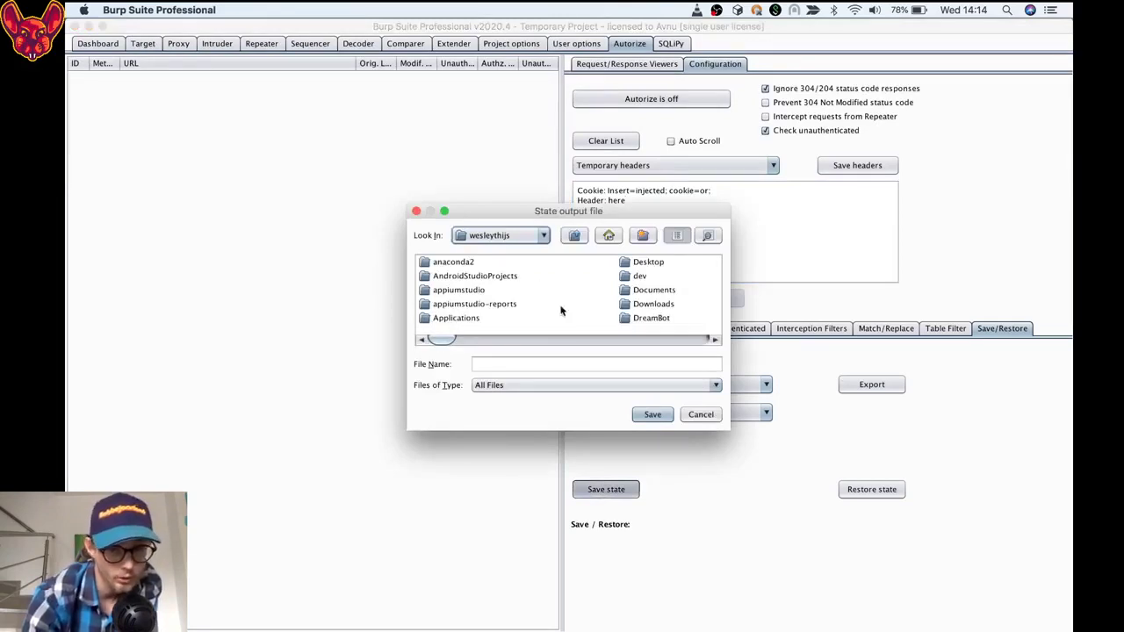
left_click(696, 417)
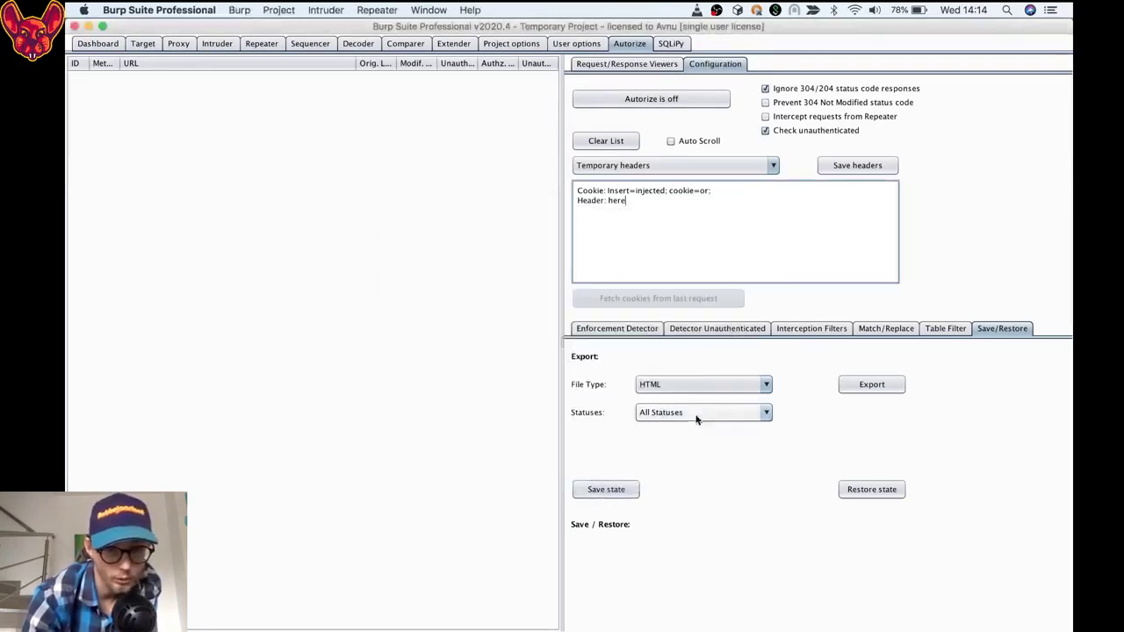
left_click(871, 489)
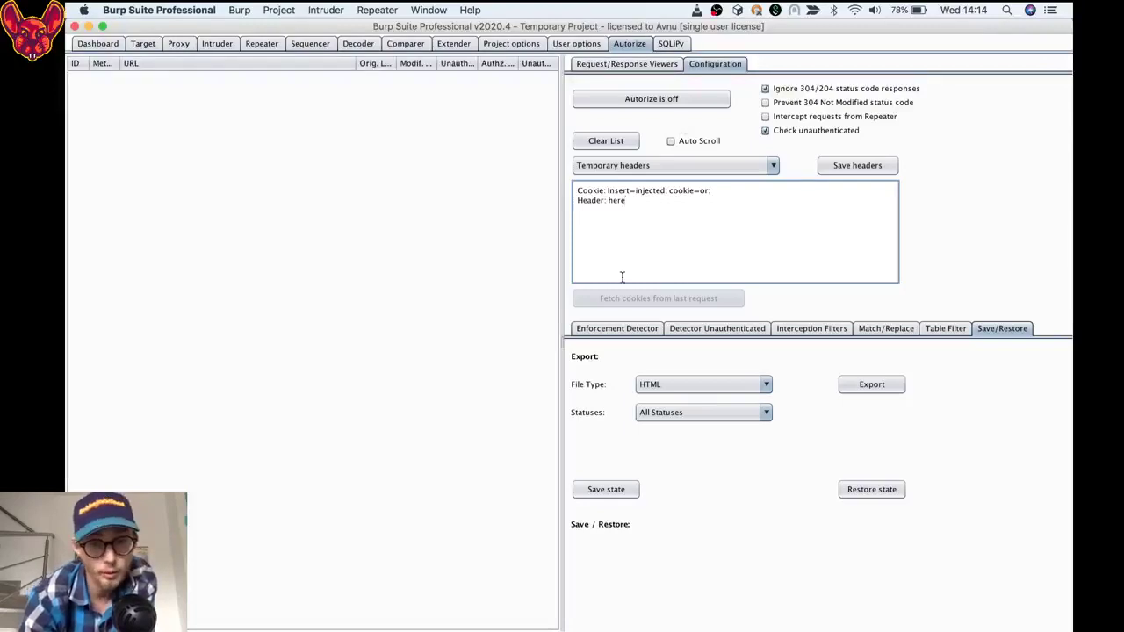
- Revisit the enforcement detector settings and the list of interception filters
left_click(610, 328)
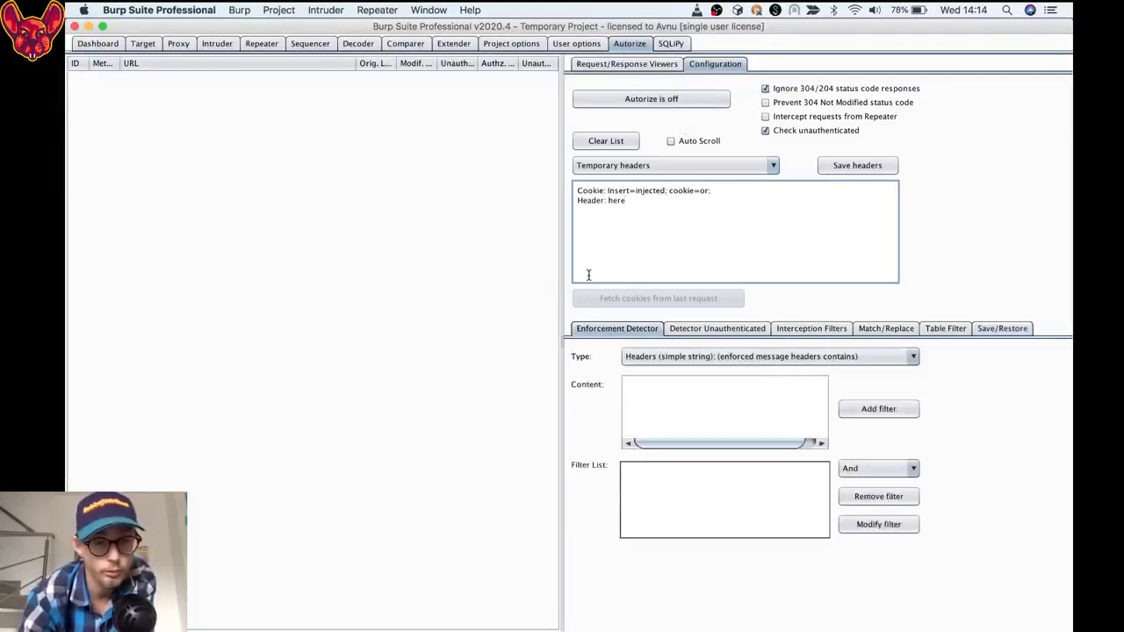
left_click(806, 330)
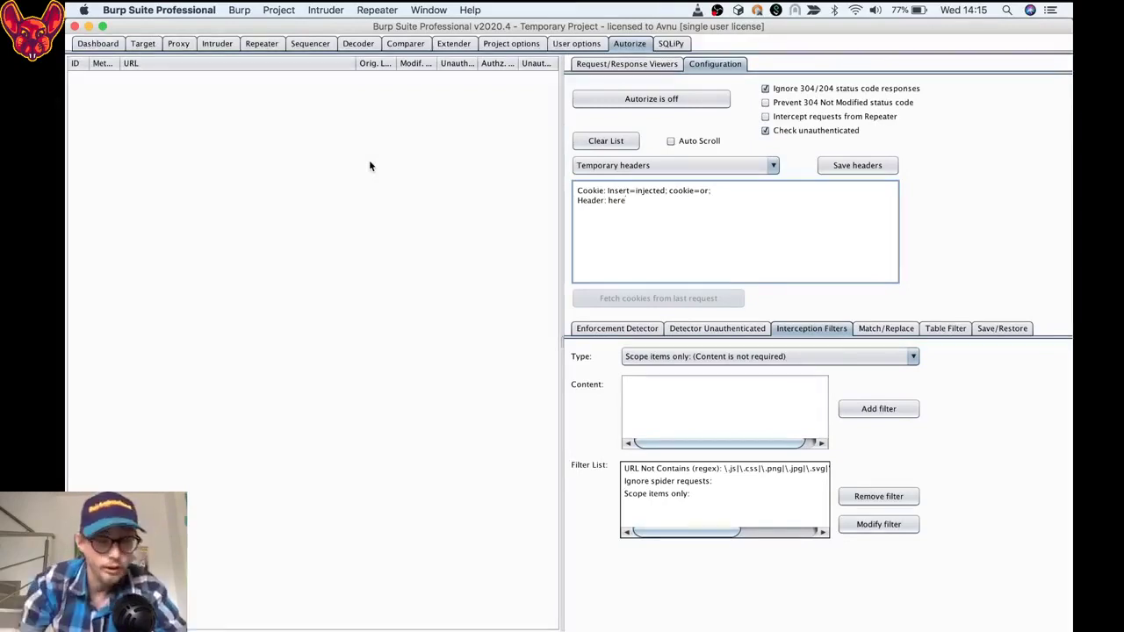
- Examine the SQLiPy Sqlmap Integration entry in the BApp Store and the extension's SQLMap API settings
left_click(669, 44)
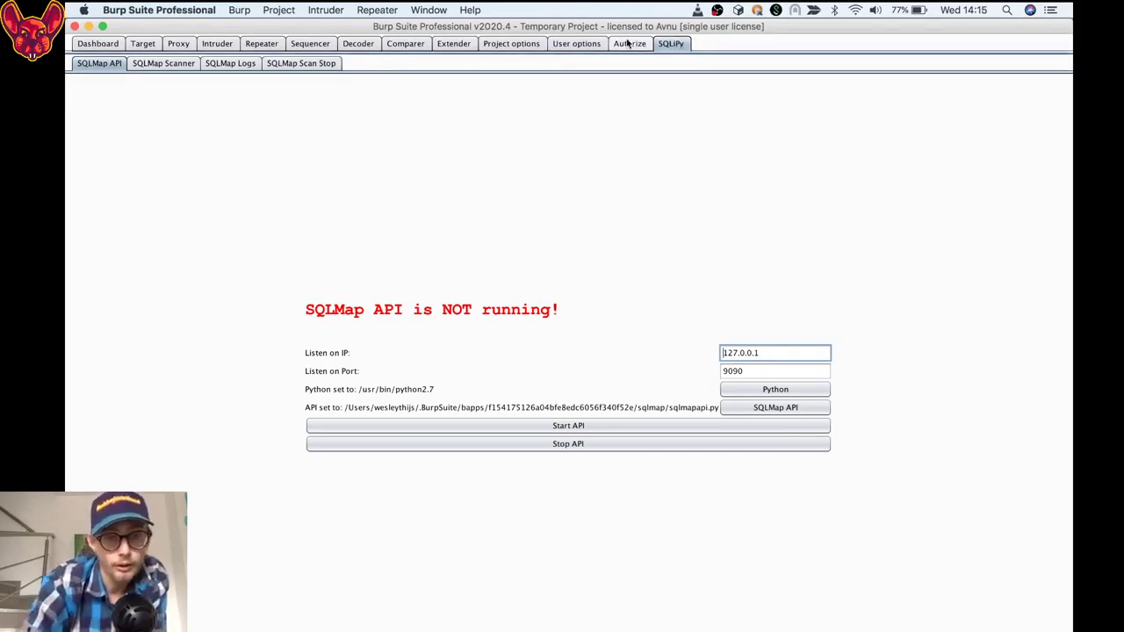
left_click(453, 44)
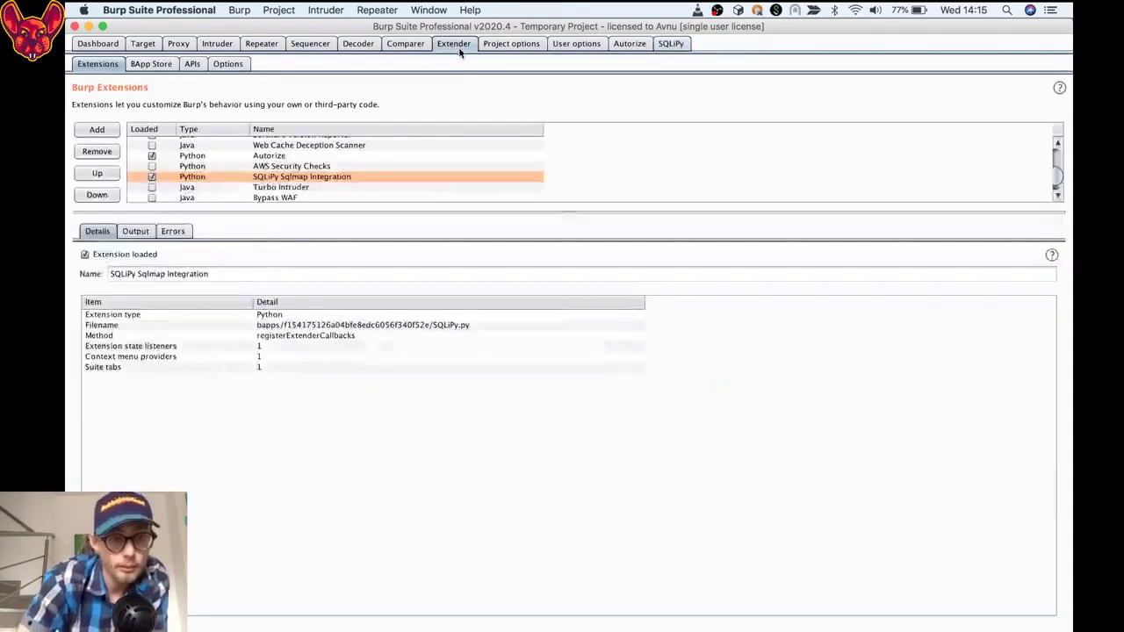
left_click(151, 64)
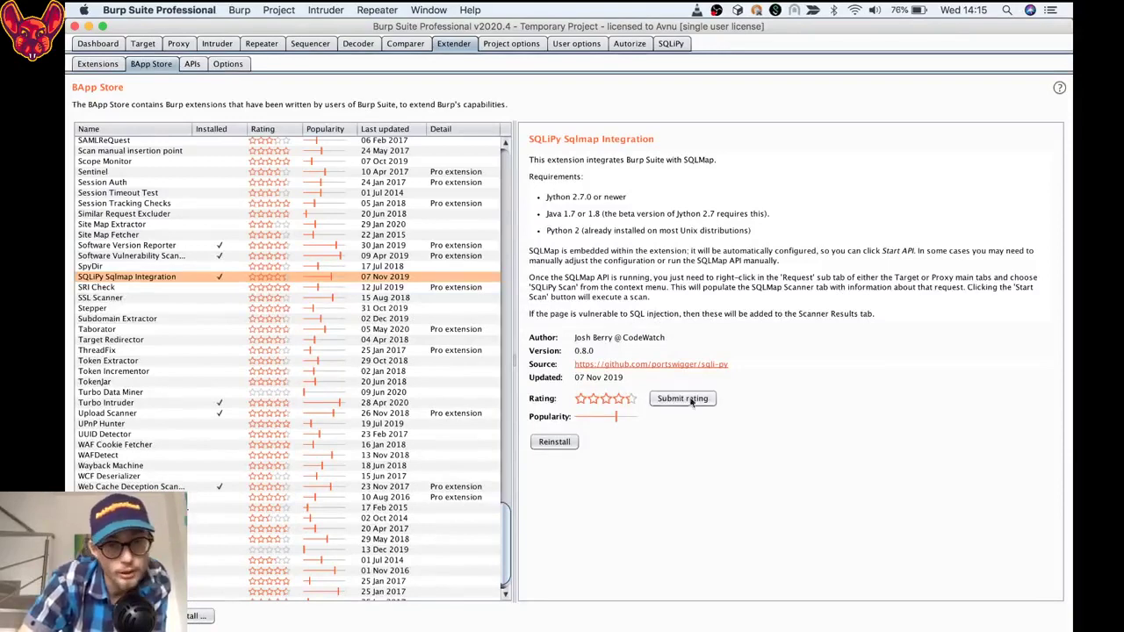
left_click(671, 44)
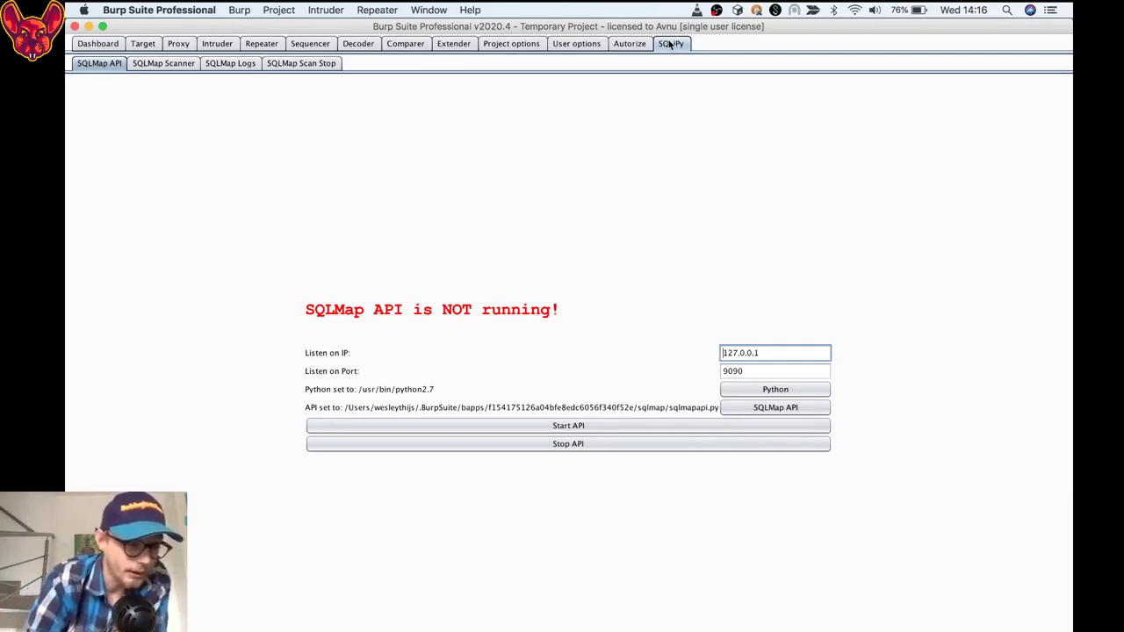
left_click(670, 43)
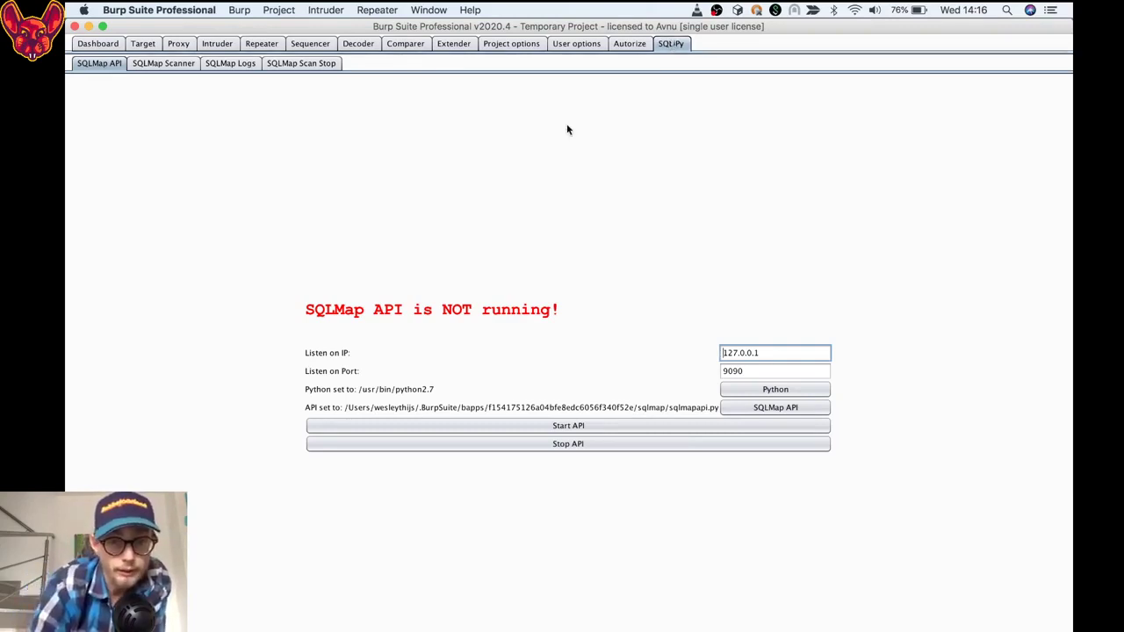
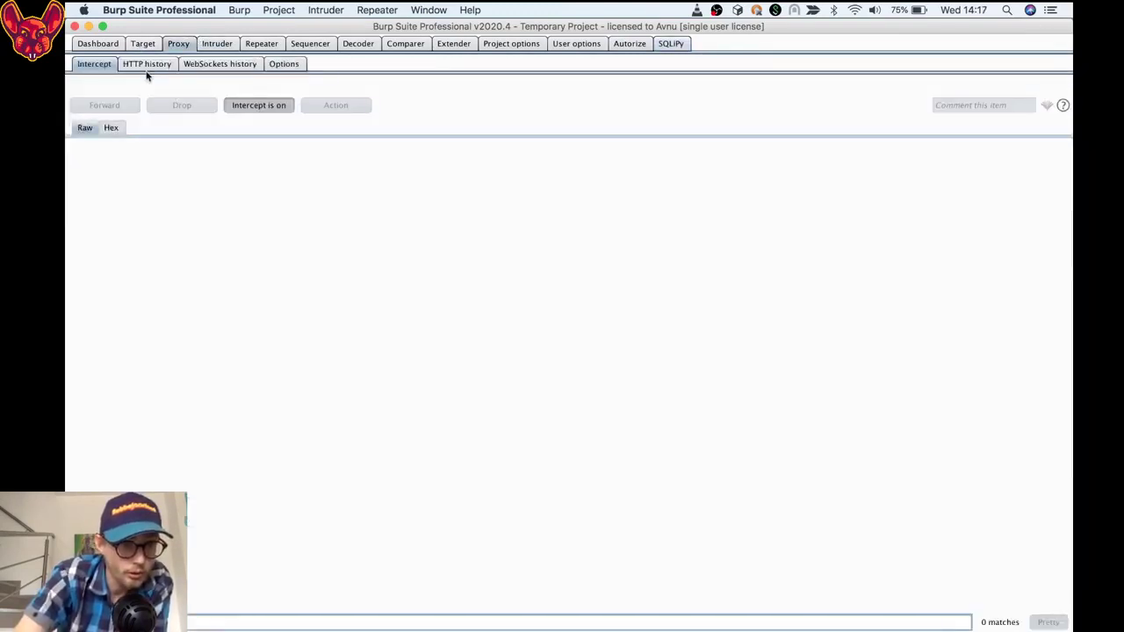
- View the proxy's HTTP history
left_click(147, 65)
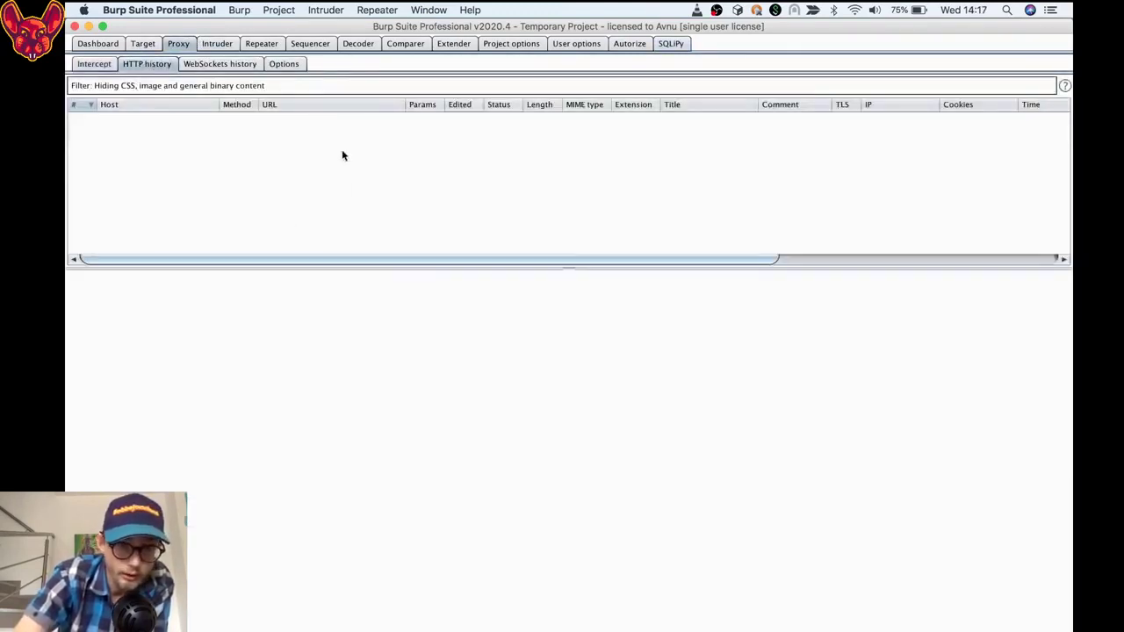
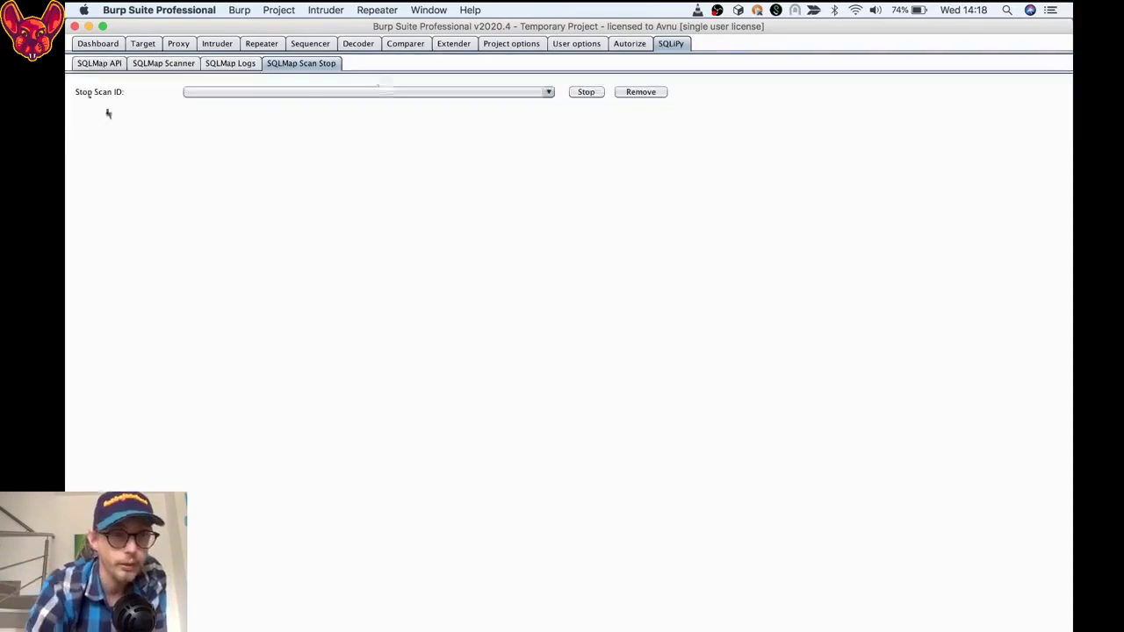
- Examine SQLiPy's SQLMap logs and the scanner's request and scan options
left_click(225, 65)
left_click(182, 69)
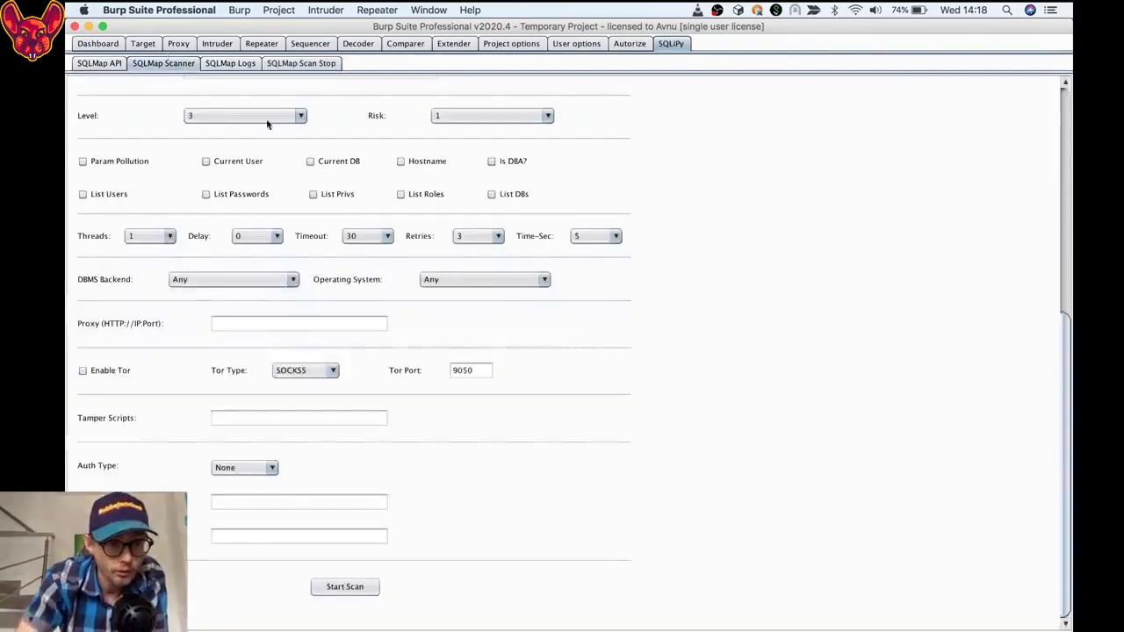
scroll(282, 489, "up", 10)
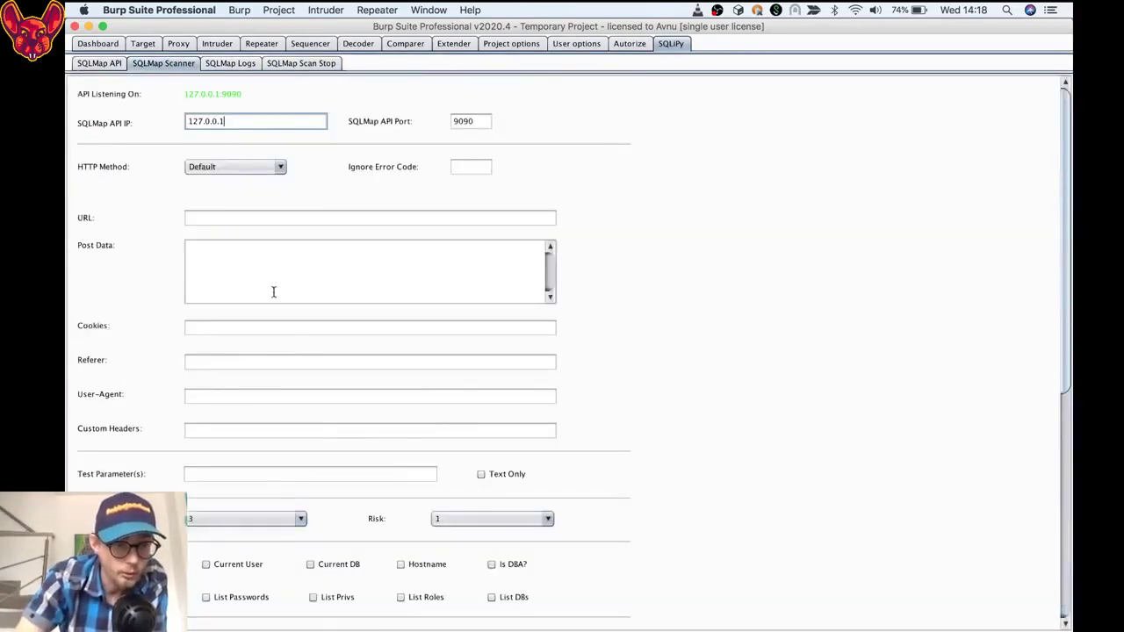